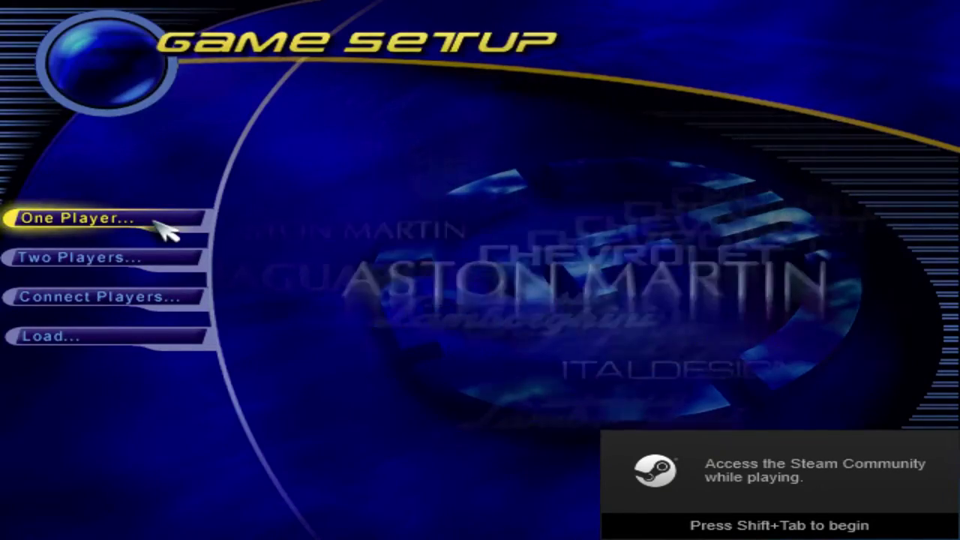
- Set up a one-player Hot Pursuit game and launch the Diablo SV race on Aquatica
click(160, 229)
click(494, 254)
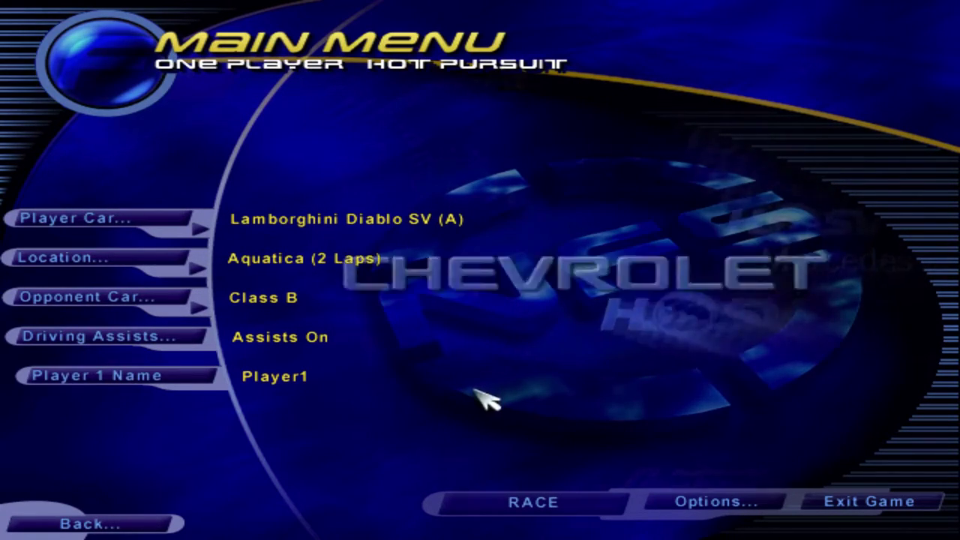
click(510, 499)
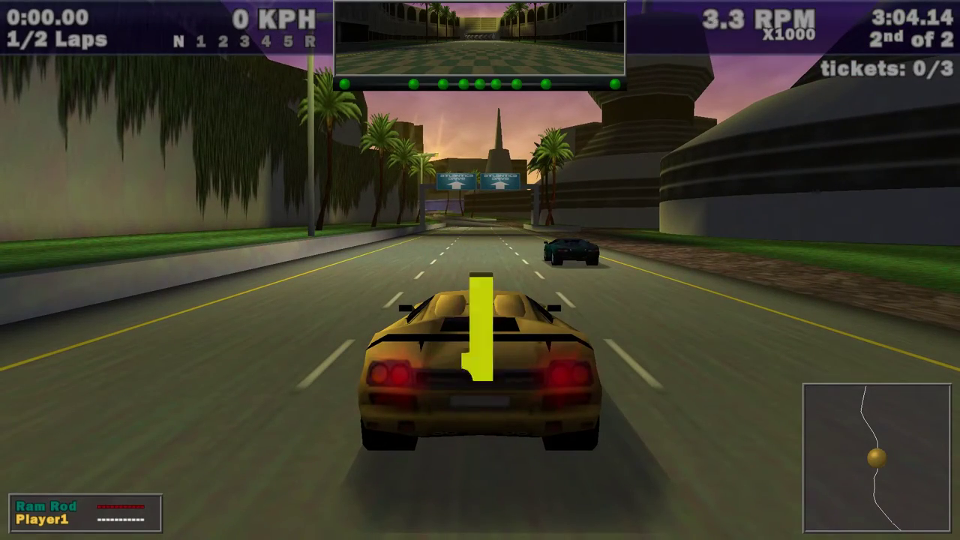
- Accelerate off the start line, through the left bend and under the overpass
key(Up)
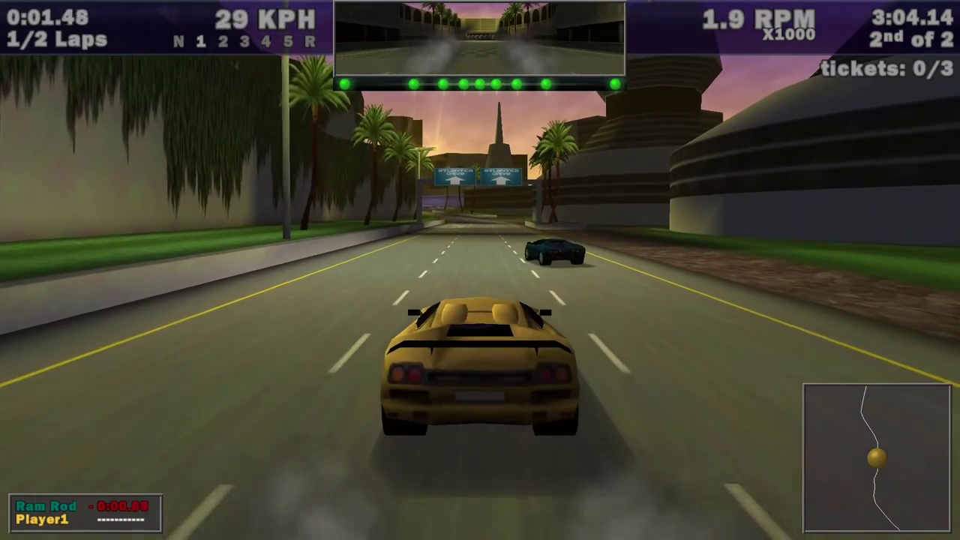
key(Up)
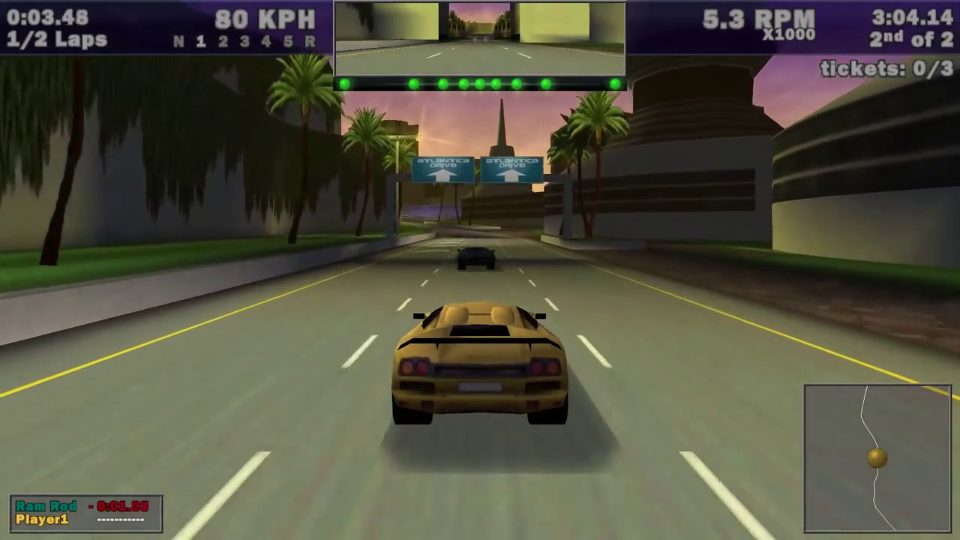
key(Up)
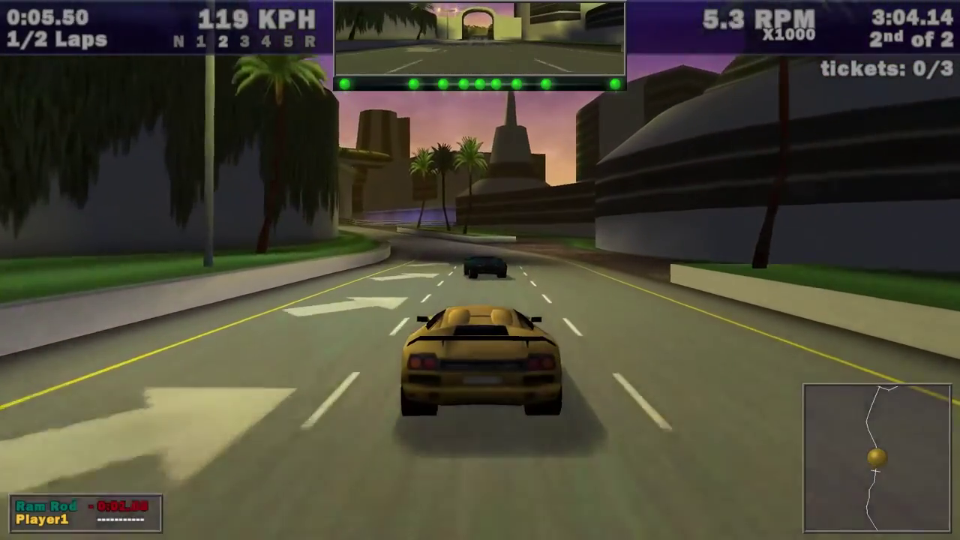
key(Up)
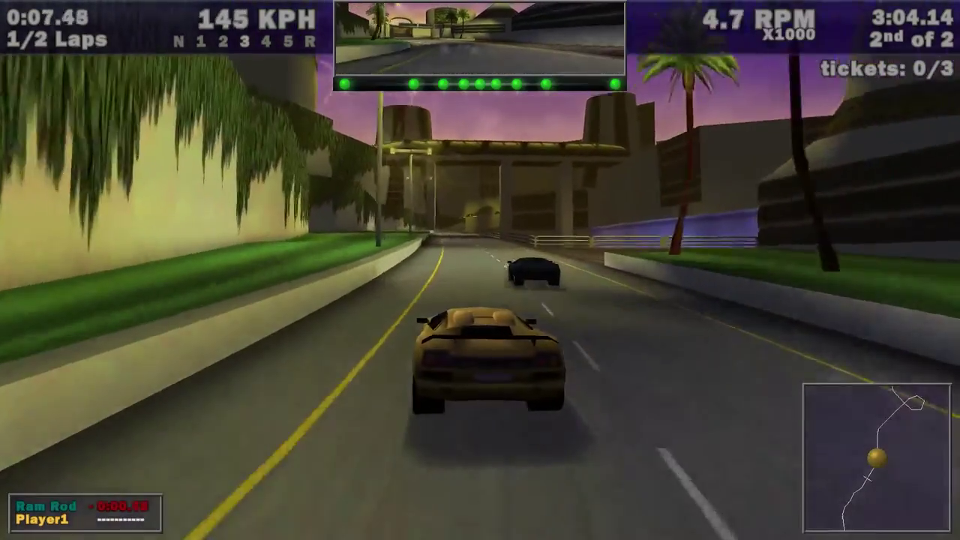
key(Up)
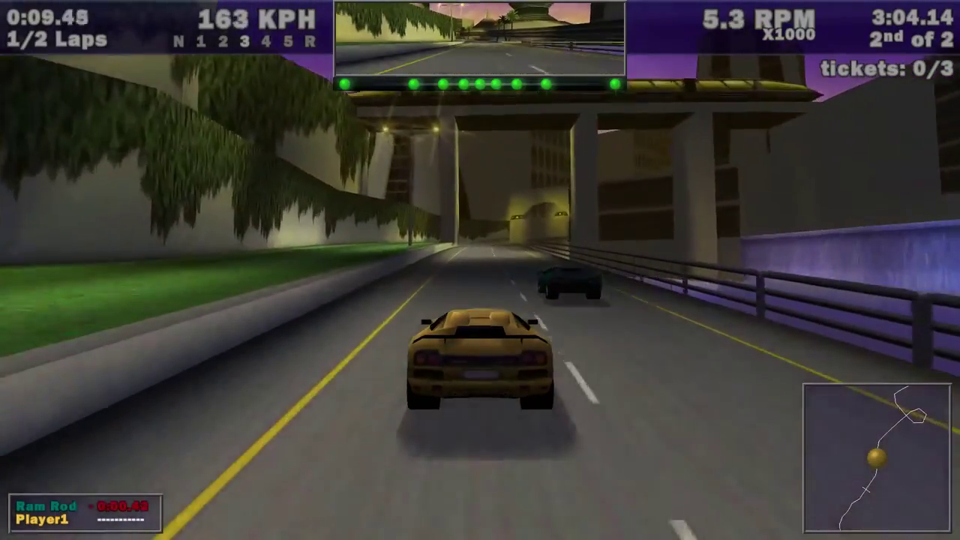
- Steer right into the tunnel, overtake Ram Rod for first place, and pause
key(Up)
key(Right)
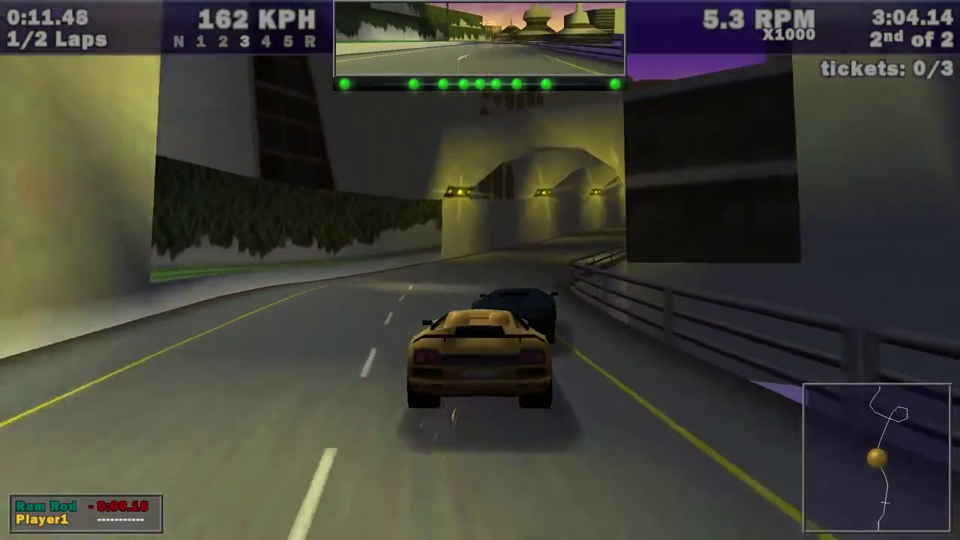
key(Up)
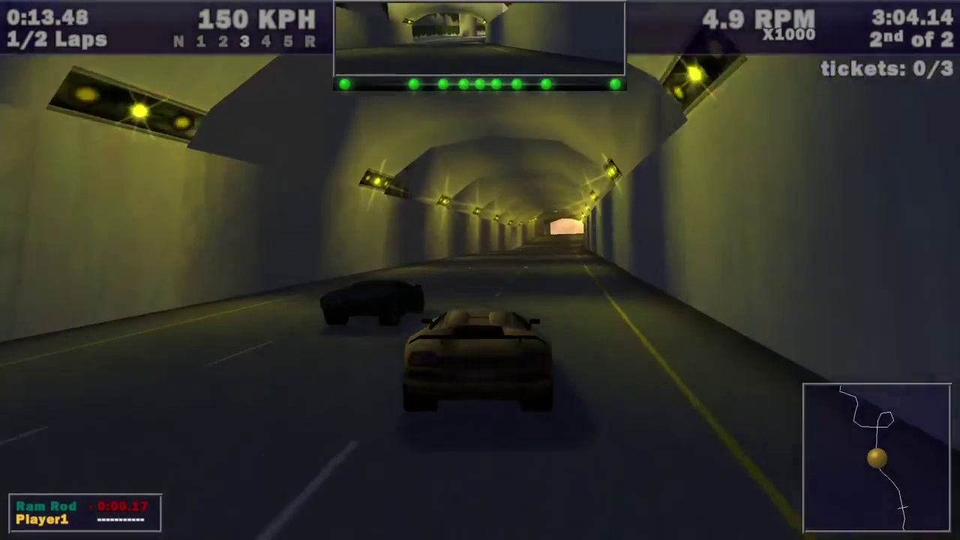
key(Up)
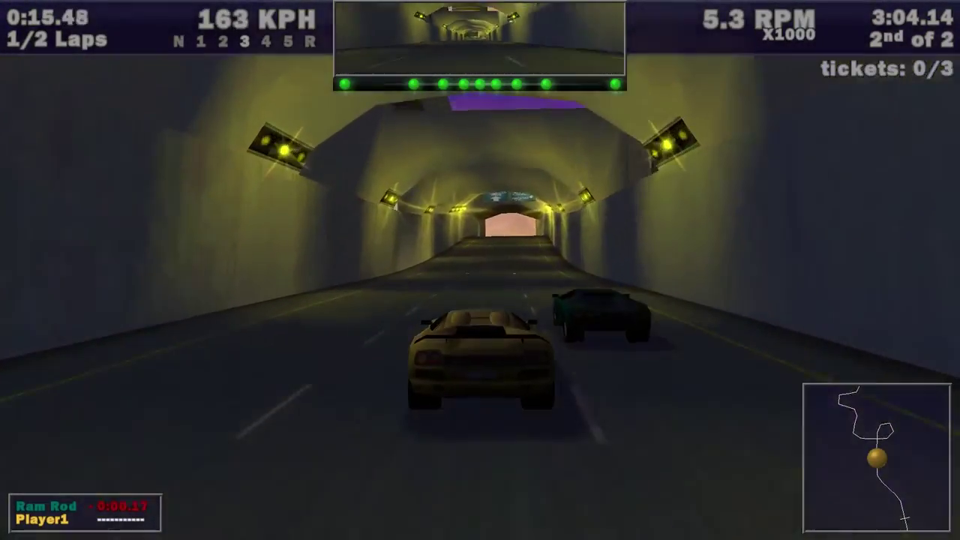
key(Up)
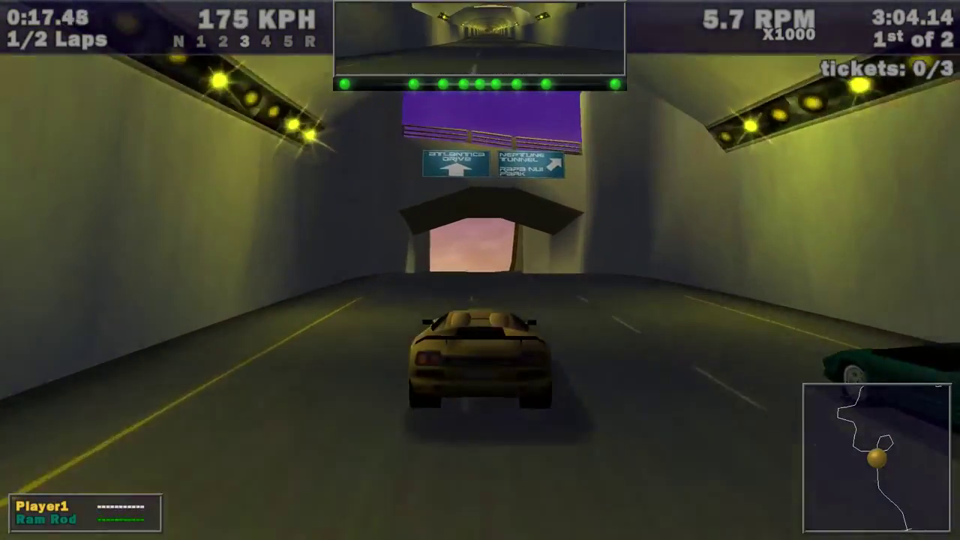
key(Escape)
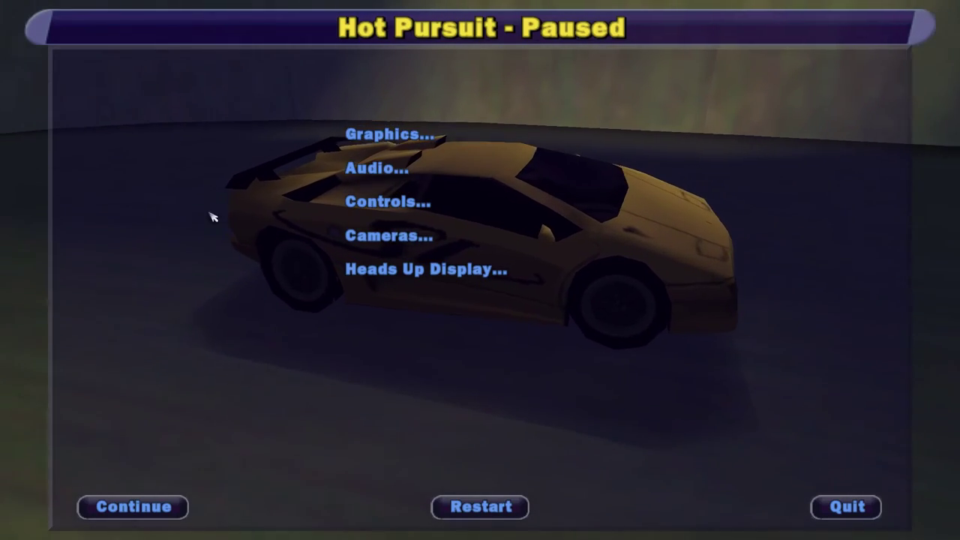